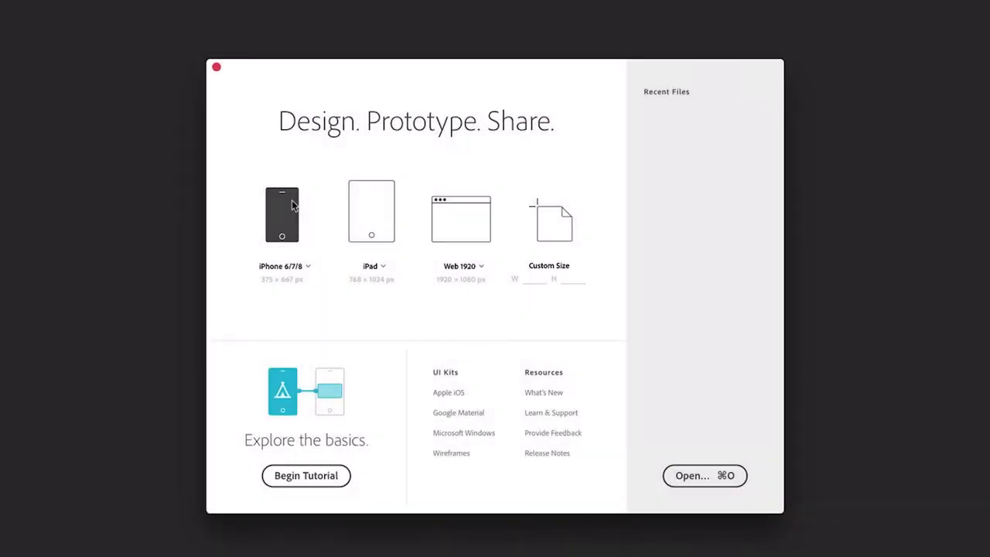
Create a new document from the iPhone 6/7/8 preset (375 × 667 px).
{"action": "left_click", "coordinate": [292, 205]}
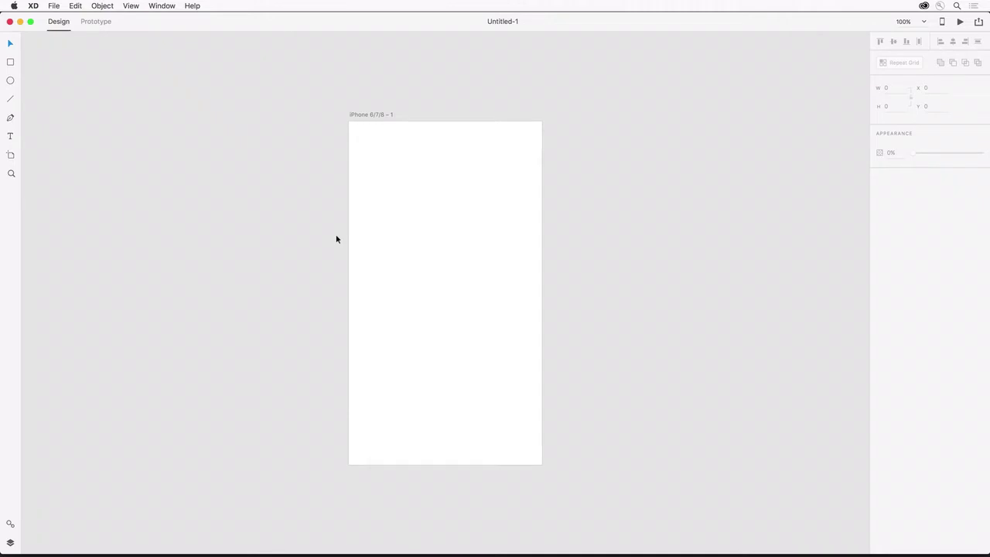
Zoom in and rename the artboard to Splash.
{"action": "key", "text": "super+equal"}
{"action": "double_click", "coordinate": [331, 63]}
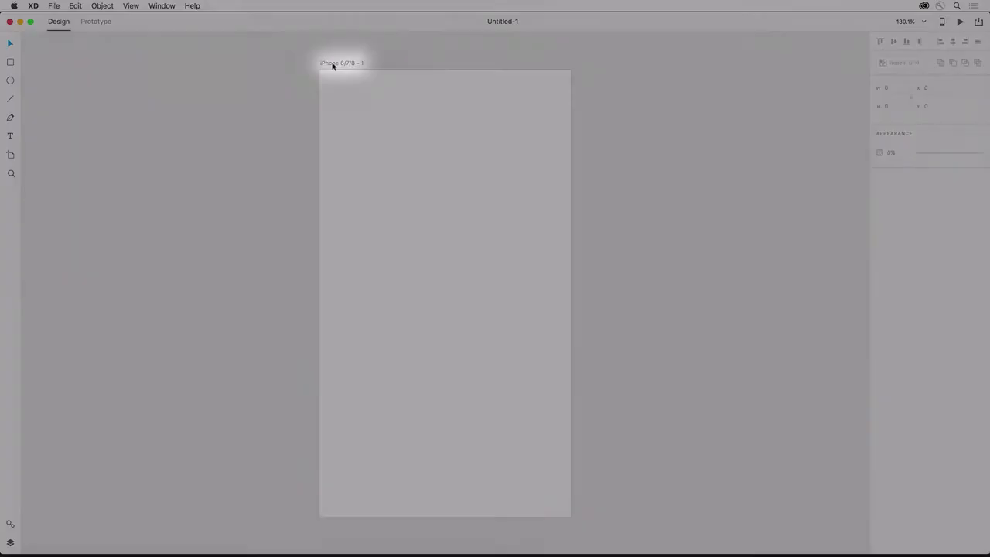
{"action": "type", "text": "Splash"}
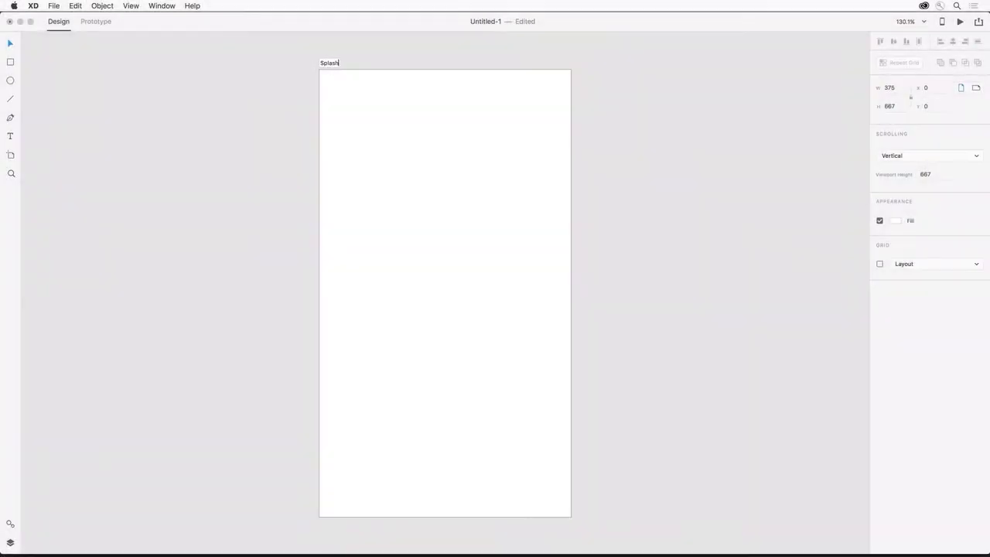
{"action": "key", "text": "Return"}
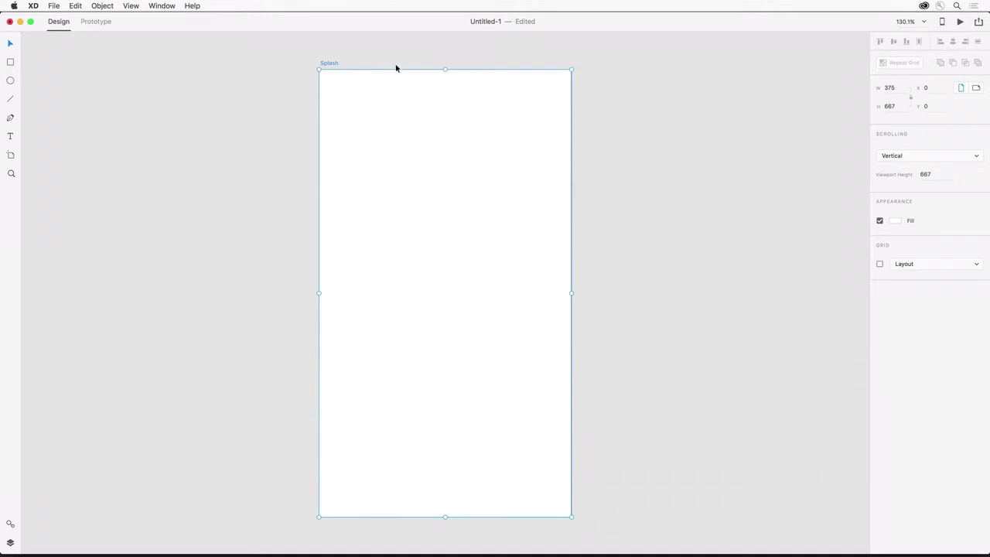
Fill the Splash artboard background with dark indigo.
{"action": "left_click", "coordinate": [894, 222]}
{"action": "left_click_drag", "start_coordinate": [813, 213], "coordinate": [845, 176]}
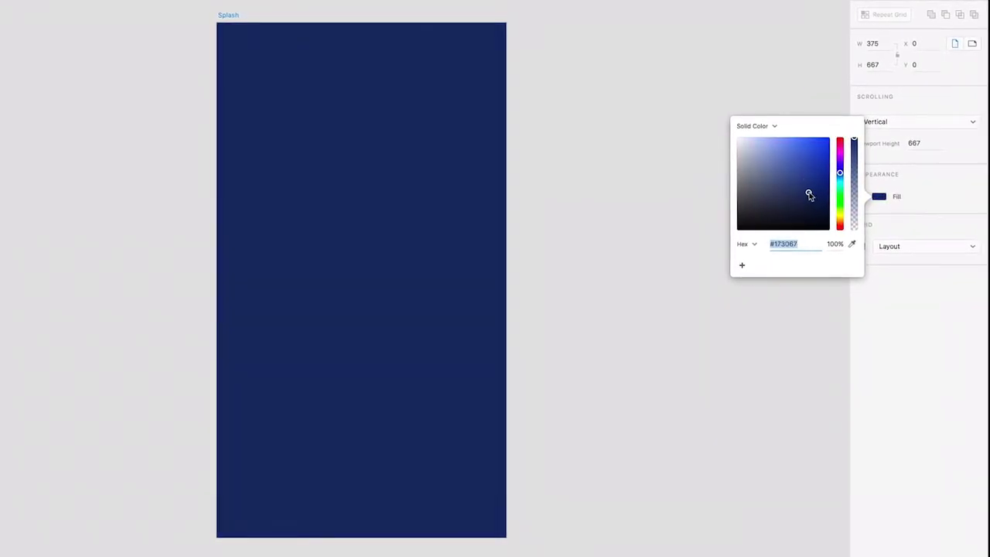
{"action": "left_click", "coordinate": [842, 174]}
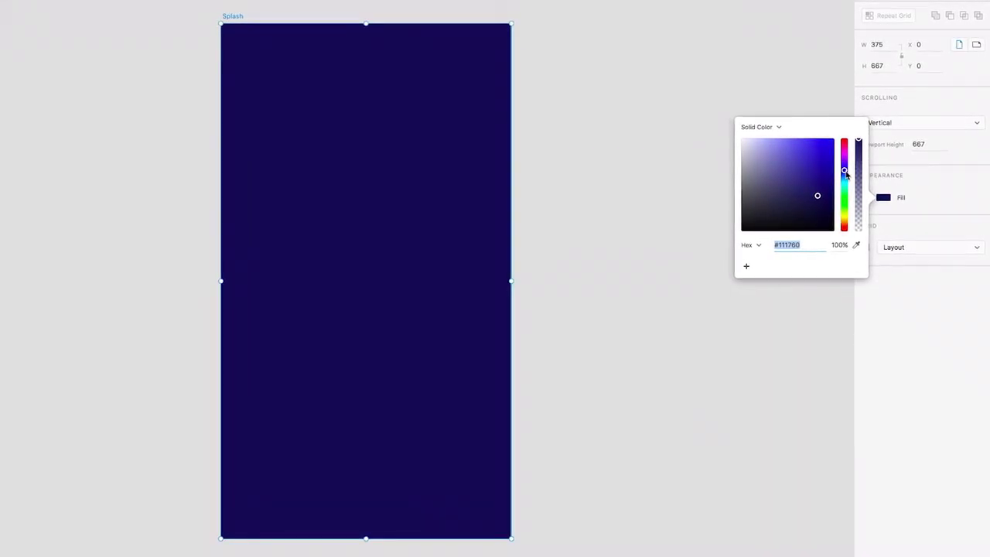
{"action": "left_click", "coordinate": [18, 99]}
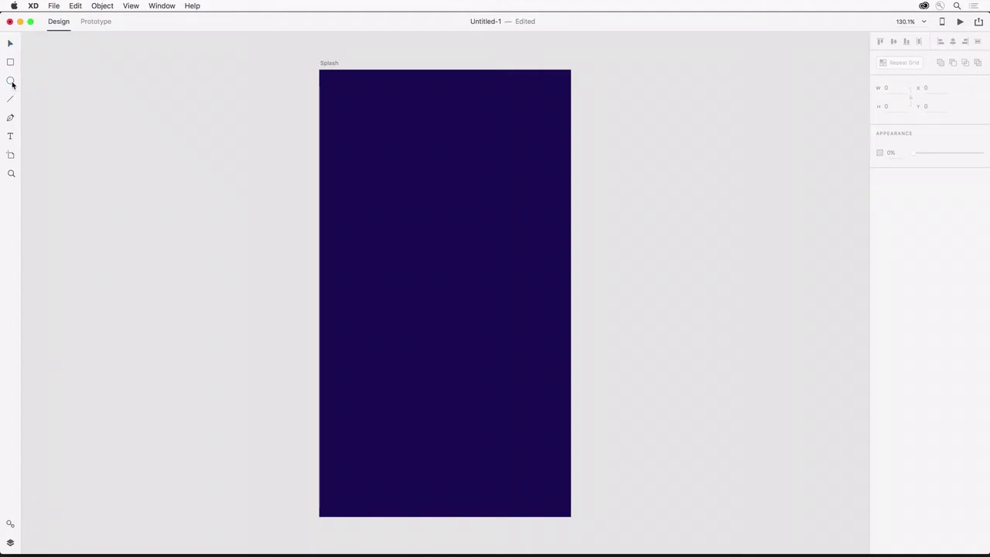
Draw a white 131 × 131 circle and move it to x 122, y 126 near the top centre.
{"action": "left_click_drag", "start_coordinate": [363, 124], "coordinate": [460, 195]}
{"action": "mouse_move", "coordinate": [519, 260]}
{"action": "left_mouse_down"}
{"action": "mouse_move", "coordinate": [550, 289]}
{"action": "mouse_move", "coordinate": [488, 216]}
{"action": "mouse_move", "coordinate": [460, 199]}
{"action": "mouse_move", "coordinate": [473, 224]}
{"action": "mouse_move", "coordinate": [456, 212]}
{"action": "left_mouse_up"}
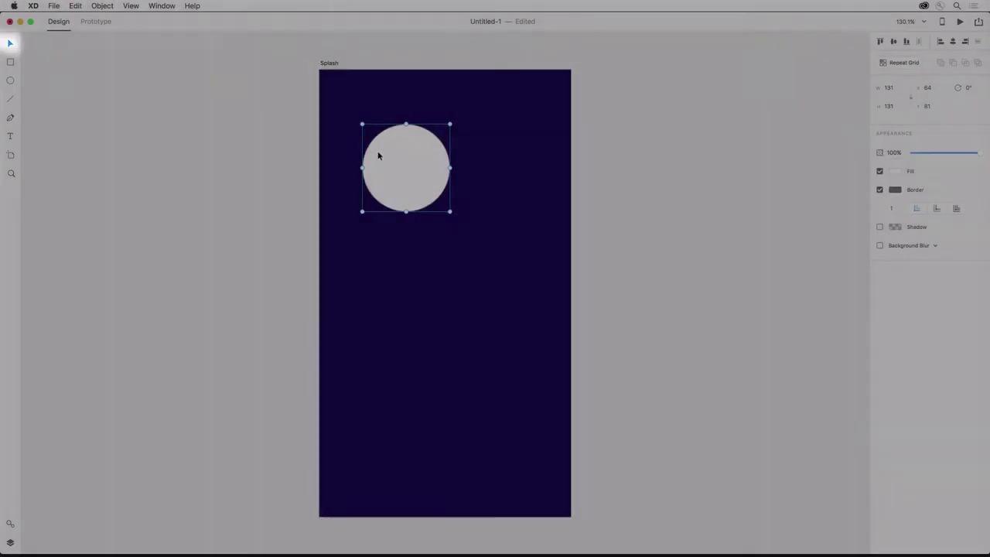
{"action": "left_click_drag", "start_coordinate": [378, 157], "coordinate": [425, 193]}
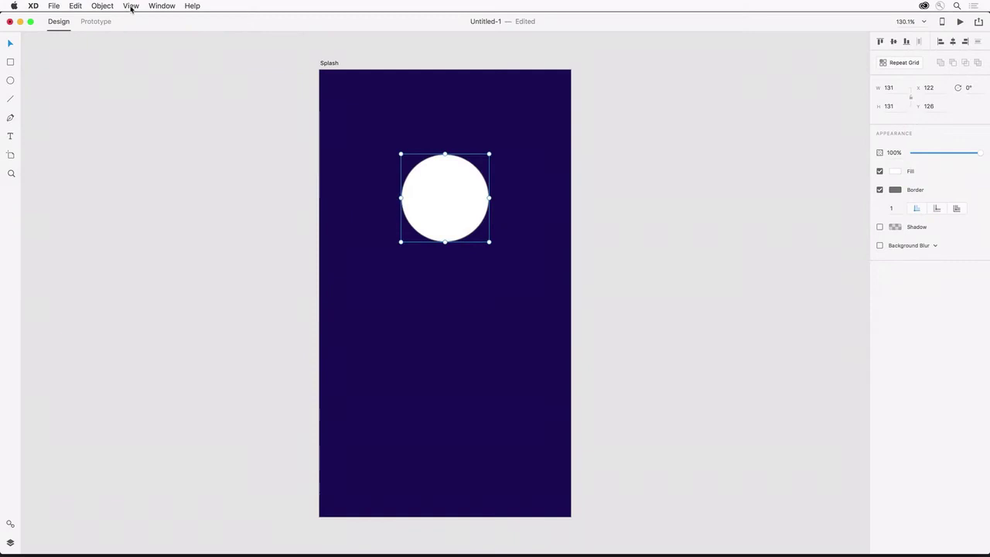
Zoom to 300% on the white circle and pan it into the middle of the view.
{"action": "left_click", "coordinate": [130, 6]}
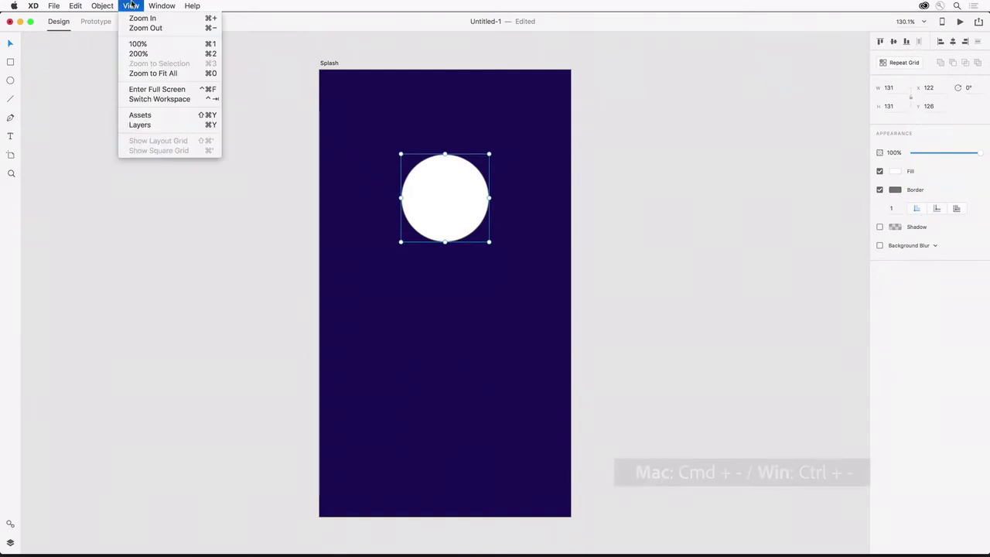
{"action": "left_click", "coordinate": [16, 178]}
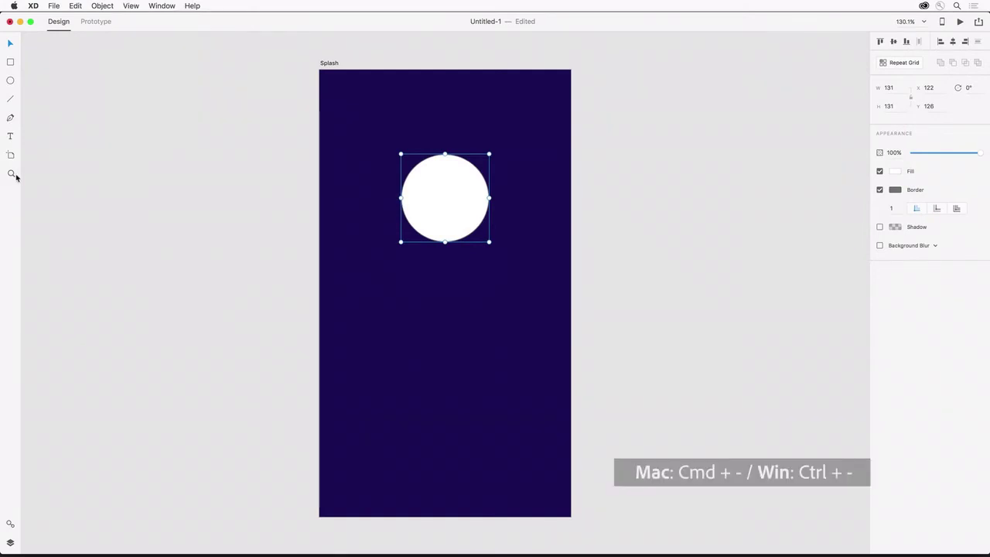
{"action": "key", "text": "super+equal"}
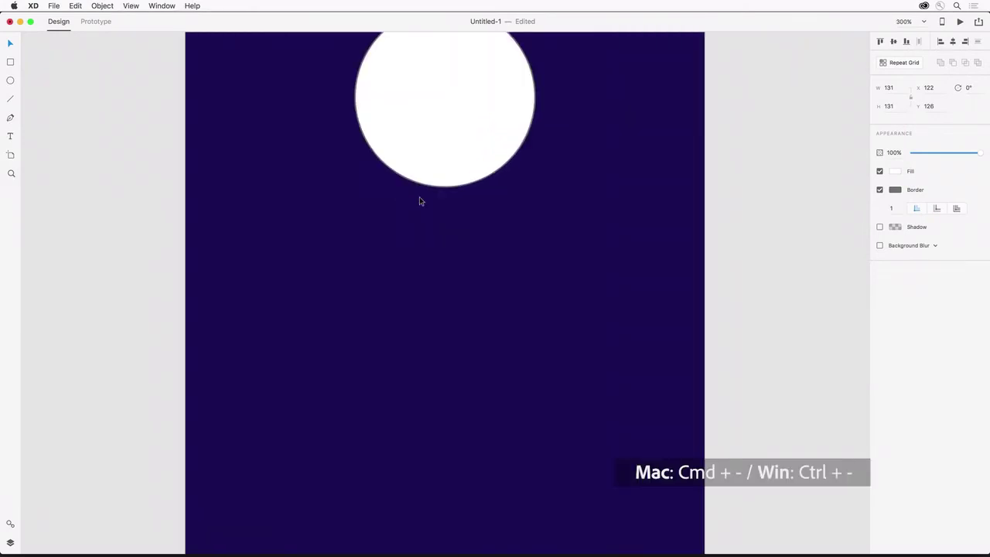
{"action": "key", "text": "super+minus"}
{"action": "left_click", "coordinate": [420, 200]}
{"action": "key", "text": "super+equal"}
{"action": "key", "text": "super+equal"}
{"action": "key", "text": "super+equal"}
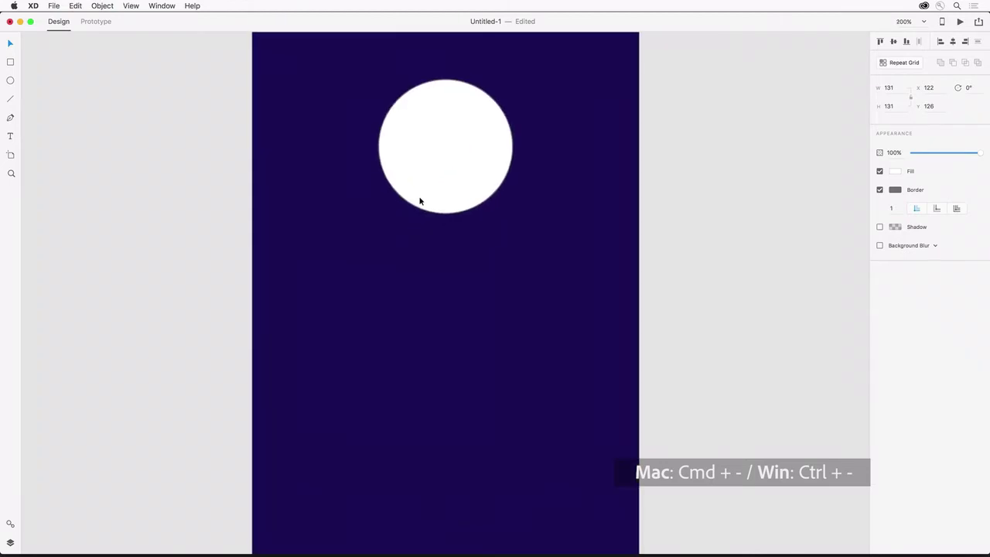
{"action": "left_click_drag", "start_coordinate": [313, 203], "coordinate": [316, 385]}
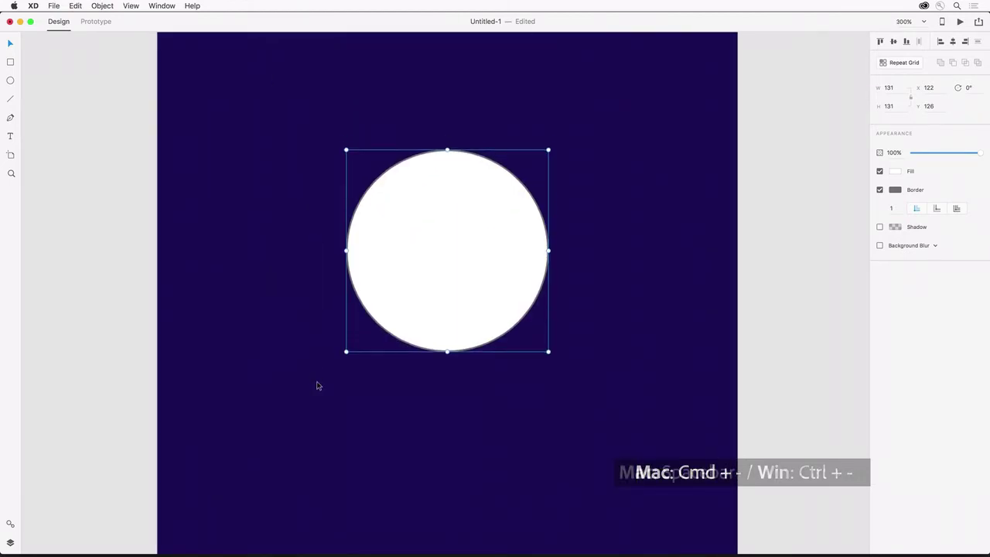
{"action": "left_click_drag", "start_coordinate": [213, 266], "coordinate": [263, 257]}
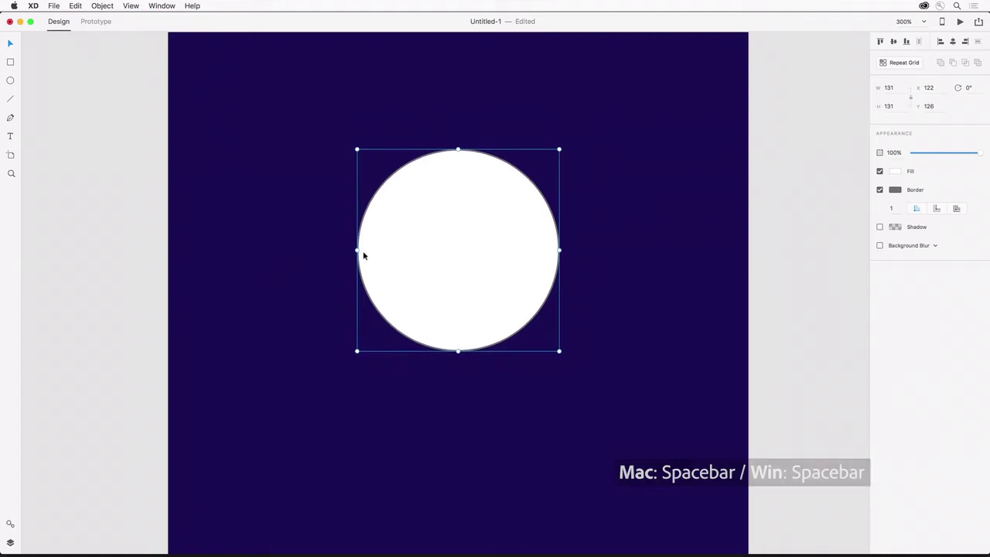
Turn the circle's bottom anchor into a sharp corner and pull it down into a pin tip.
{"action": "double_click", "coordinate": [434, 253]}
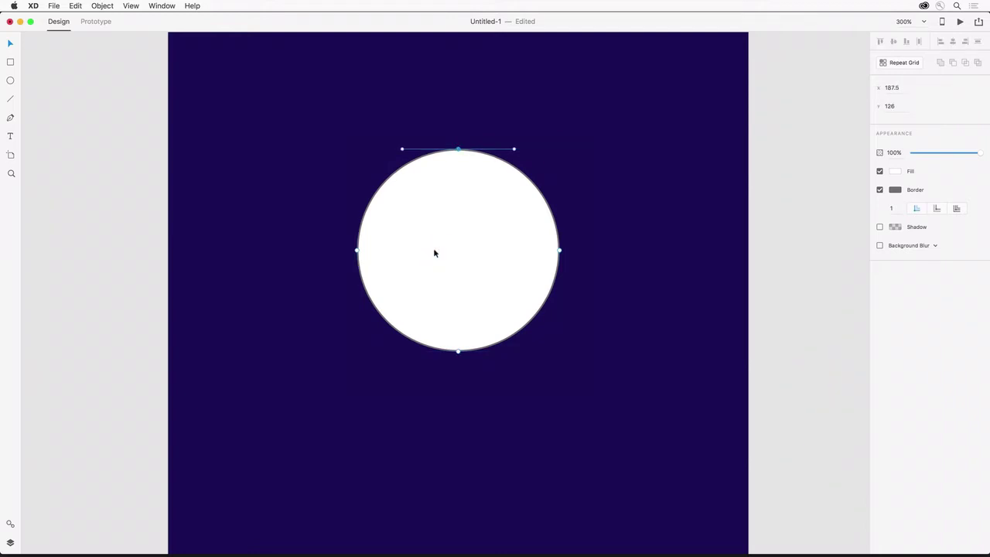
{"action": "left_click", "coordinate": [357, 251]}
{"action": "left_click", "coordinate": [458, 351]}
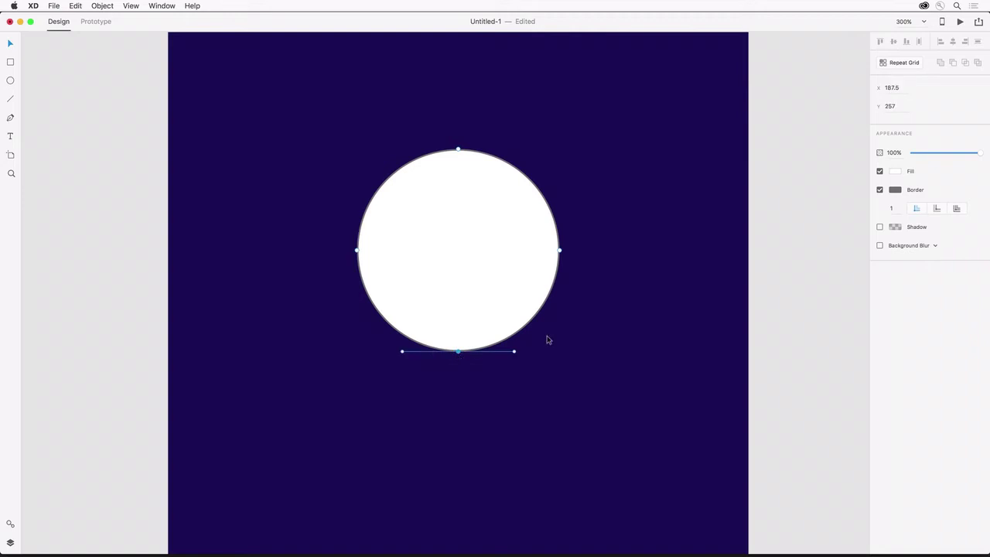
{"action": "double_click", "coordinate": [458, 352]}
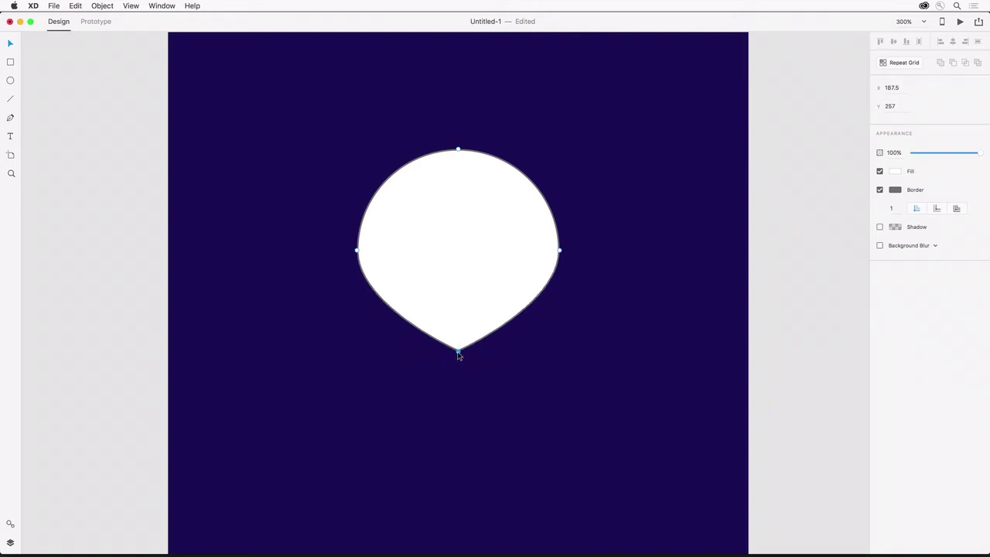
{"action": "left_click_drag", "start_coordinate": [459, 353], "coordinate": [462, 415]}
{"action": "left_click", "coordinate": [270, 263]}
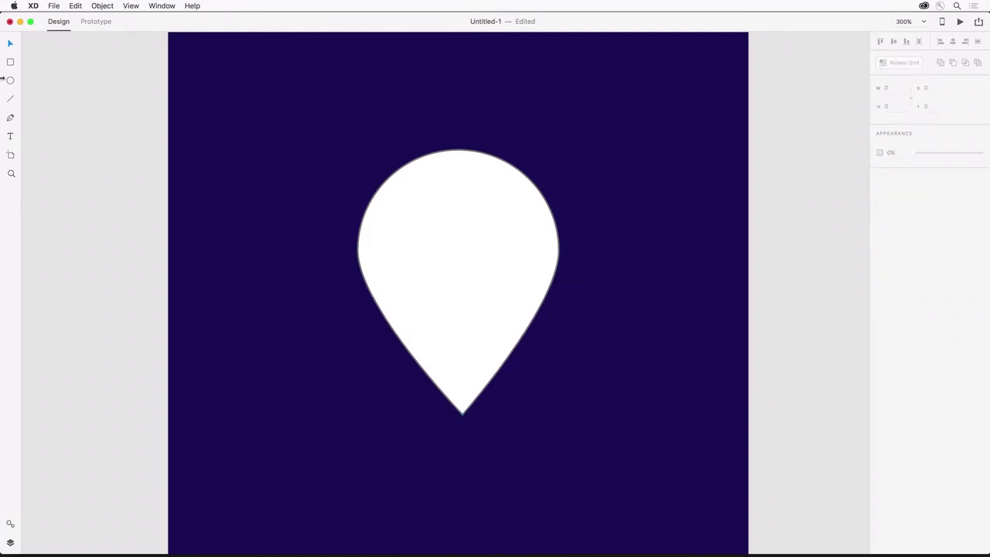
Draw a small circle centred inside the pin, then select both shapes.
{"action": "key", "text": "e"}
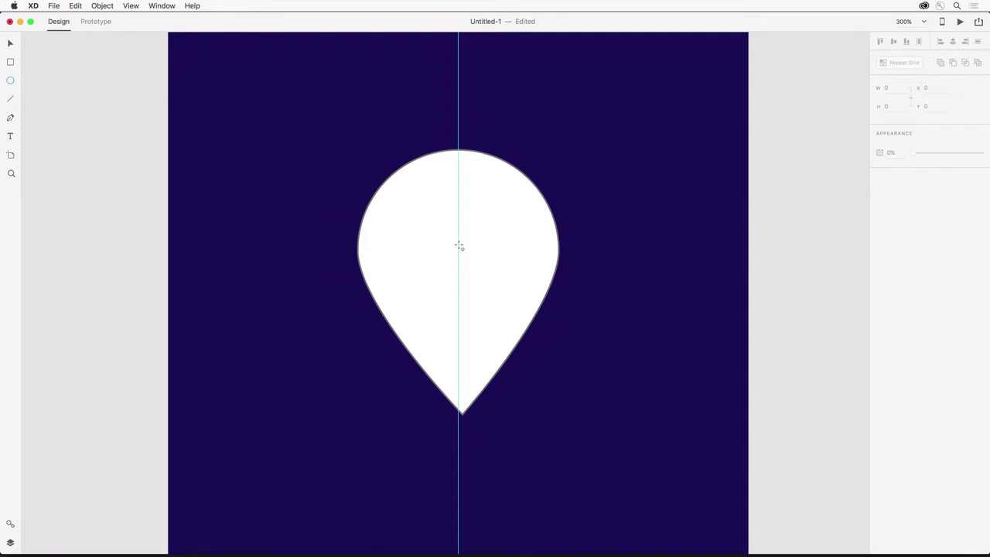
{"action": "left_click_drag", "start_coordinate": [460, 246], "coordinate": [507, 348]}
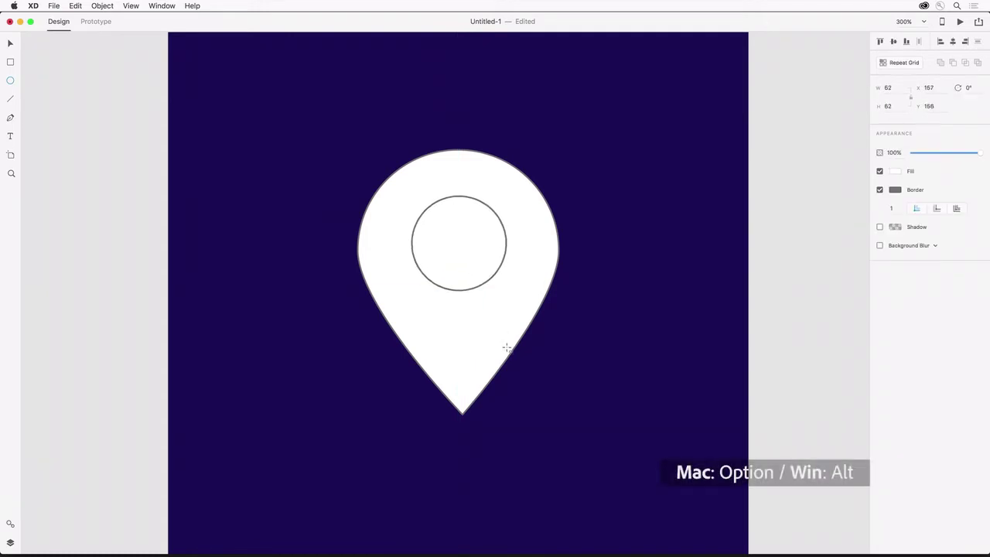
{"action": "left_click_drag", "start_coordinate": [404, 105], "coordinate": [515, 260]}
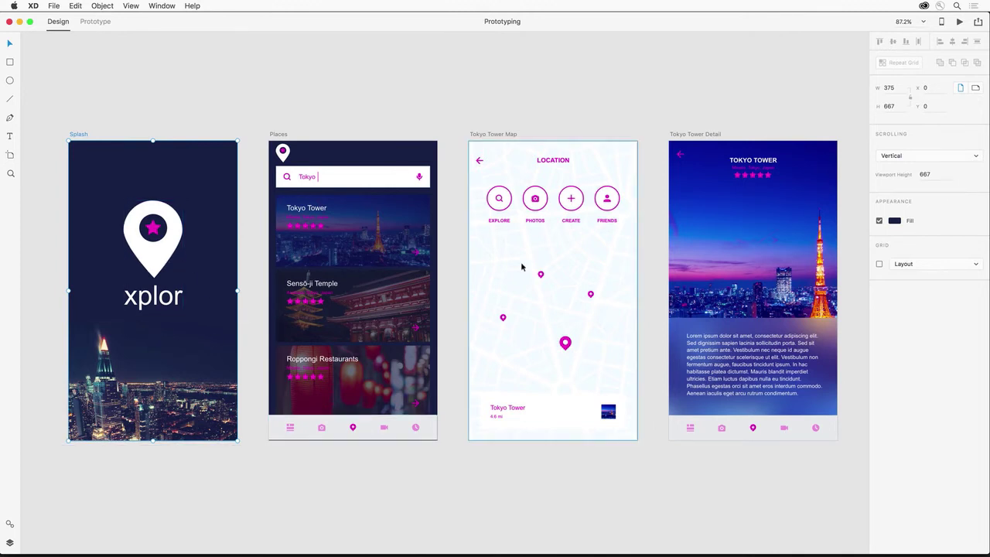
{"action": "left_click", "coordinate": [681, 135]}
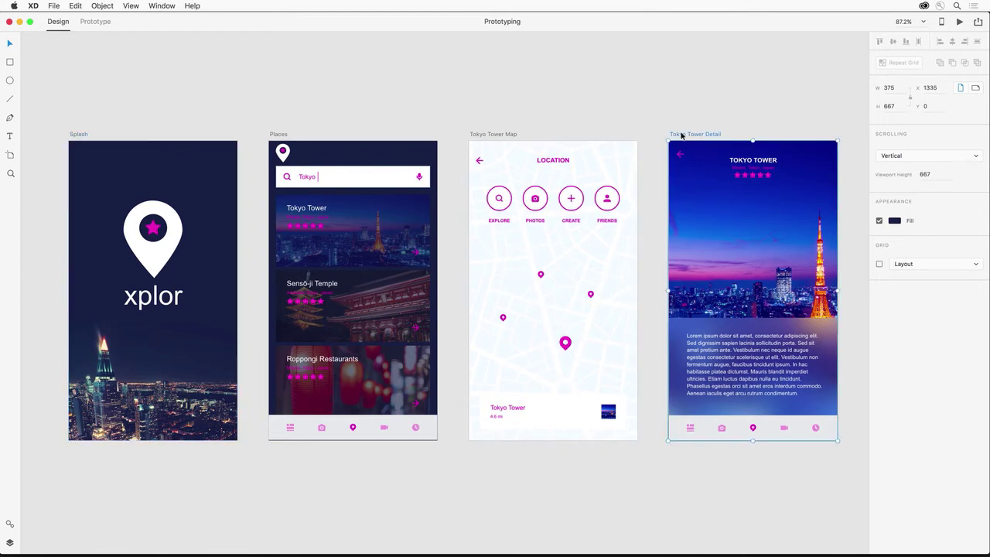
{"action": "left_click", "coordinate": [476, 134]}
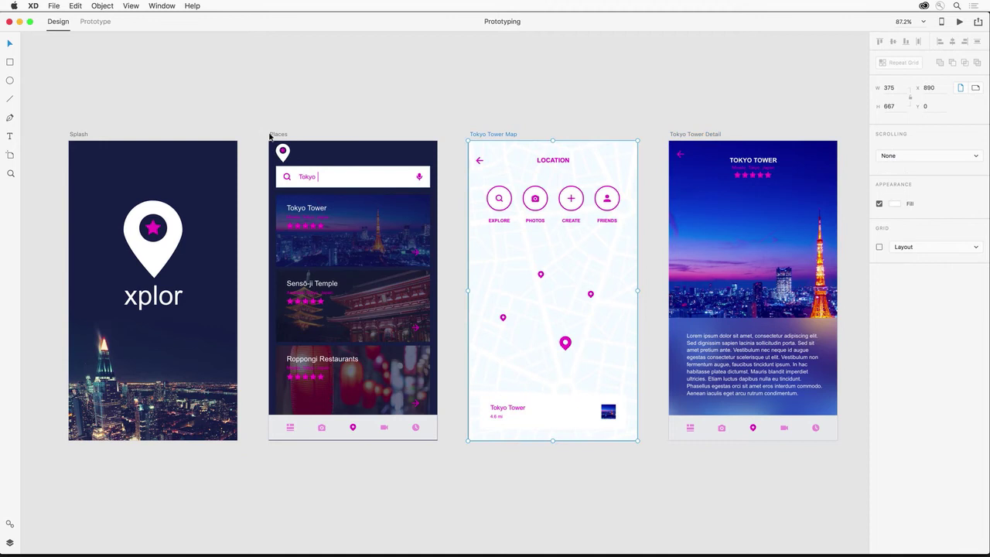
{"action": "left_click", "coordinate": [272, 134]}
{"action": "left_click", "coordinate": [78, 135]}
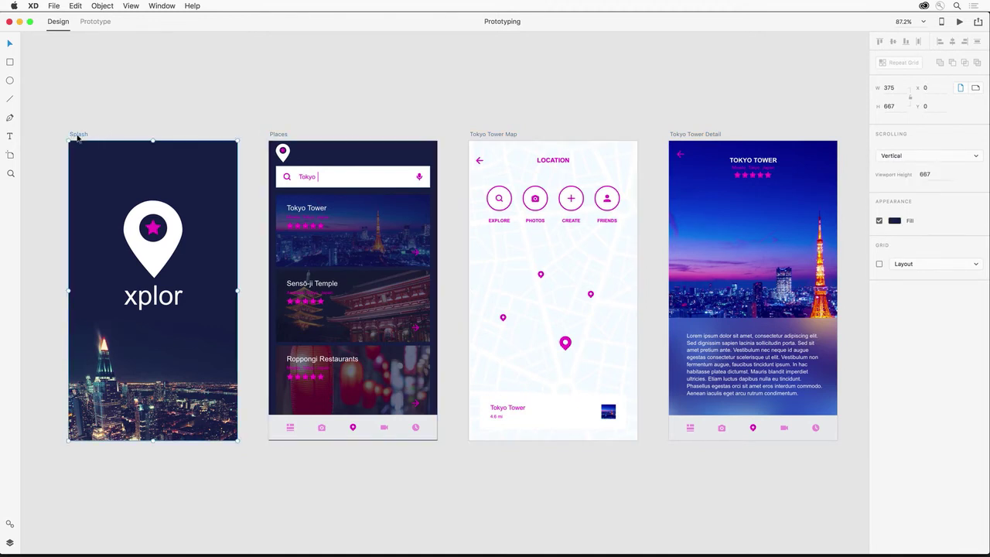
In Prototype mode, select the Splash screen and trial-link it to Tokyo Tower Map and Detail.
{"action": "left_click", "coordinate": [86, 28]}
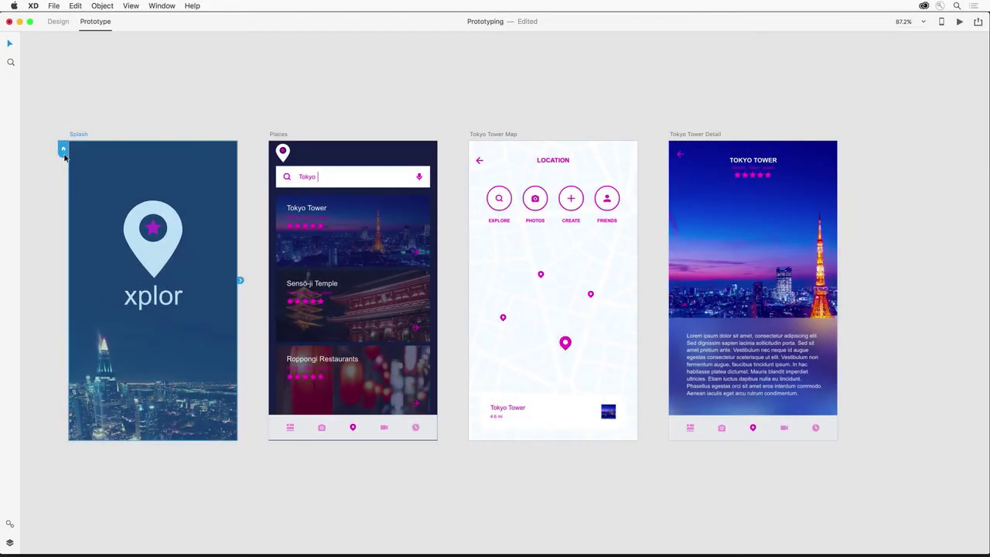
{"action": "left_click", "coordinate": [153, 269]}
{"action": "left_click", "coordinate": [153, 387]}
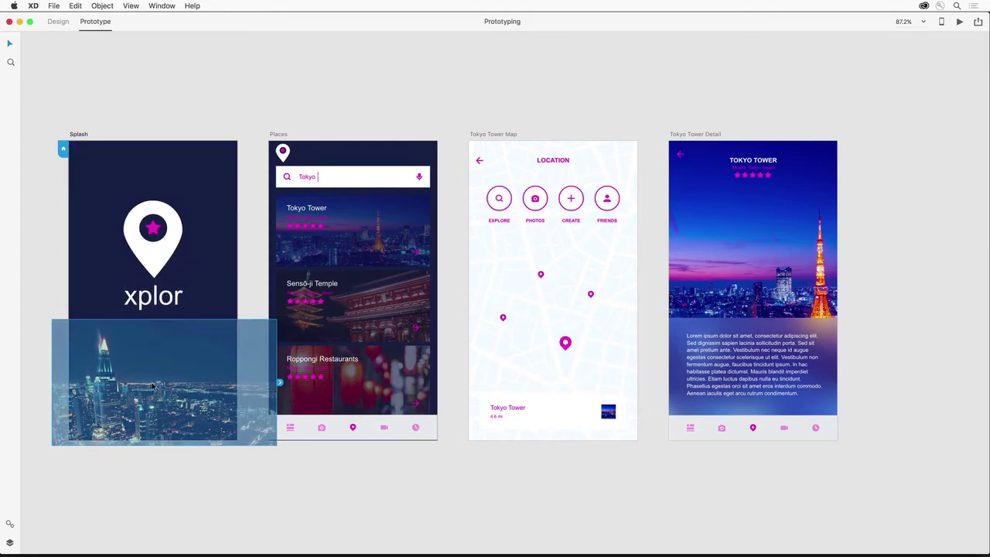
{"action": "left_click", "coordinate": [81, 136]}
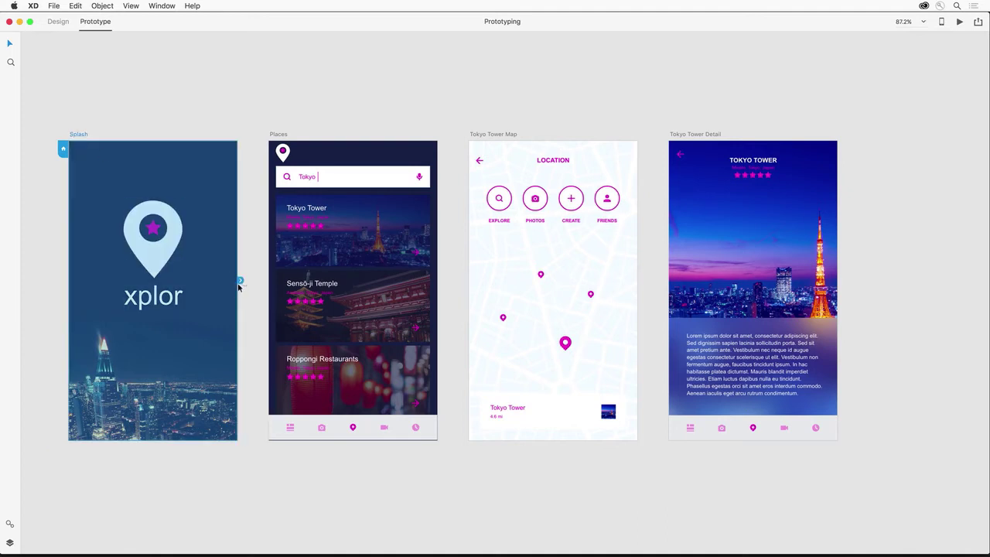
{"action": "left_click_drag", "start_coordinate": [241, 283], "coordinate": [510, 226]}
{"action": "left_click_drag", "start_coordinate": [612, 235], "coordinate": [692, 272]}
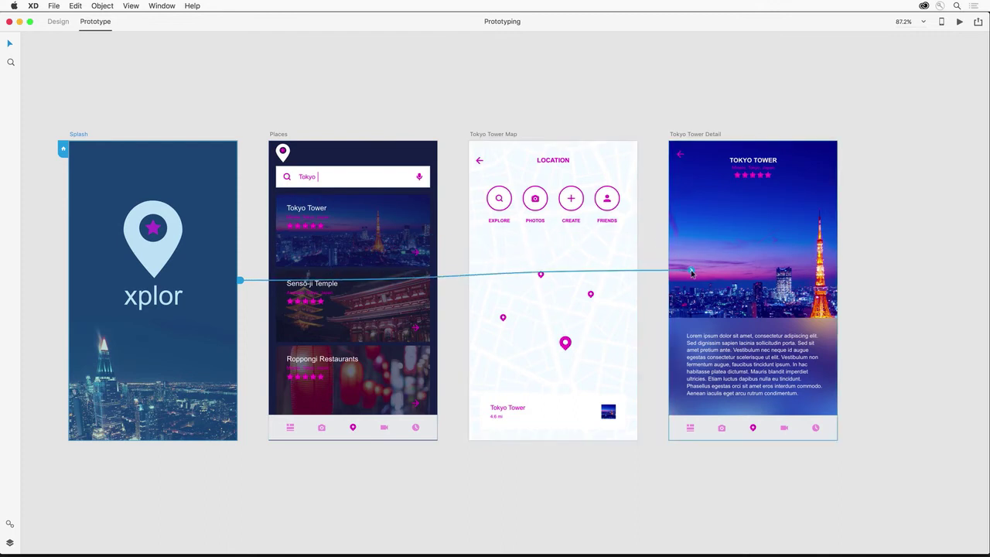
{"action": "left_click_drag", "start_coordinate": [525, 264], "coordinate": [452, 270]}
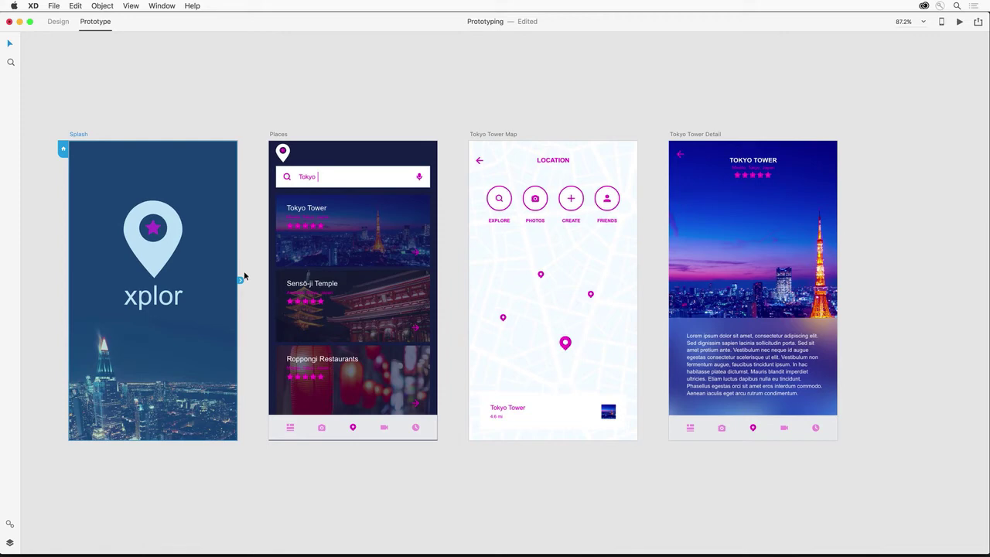
Link Splash to the Places screen with a Slide Left transition.
{"action": "left_click_drag", "start_coordinate": [240, 279], "coordinate": [288, 215]}
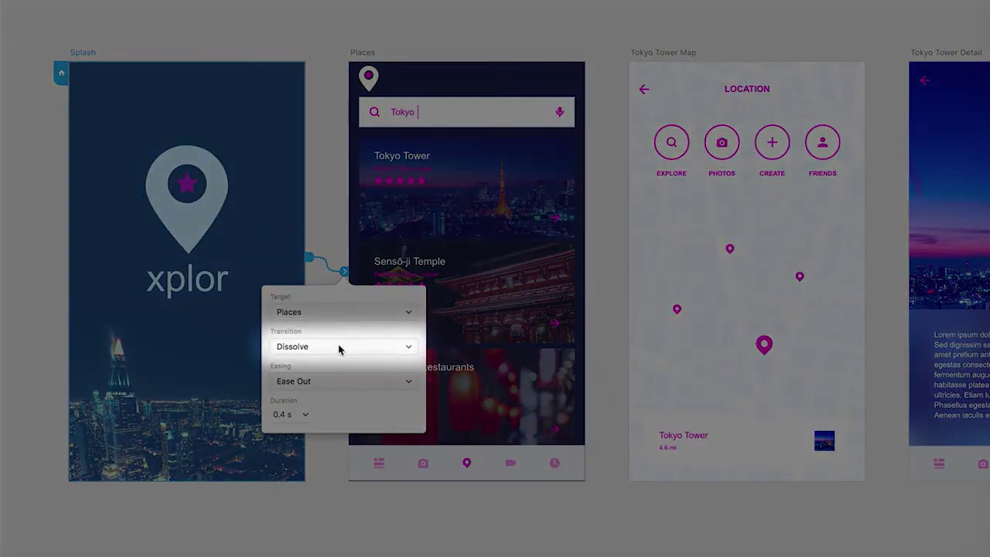
{"action": "left_click", "coordinate": [288, 345]}
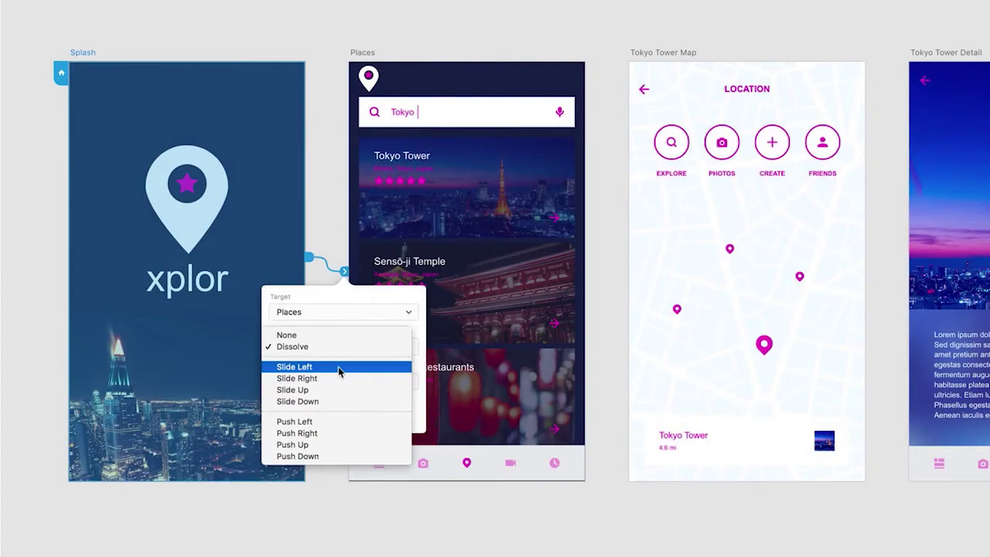
{"action": "left_click", "coordinate": [338, 367]}
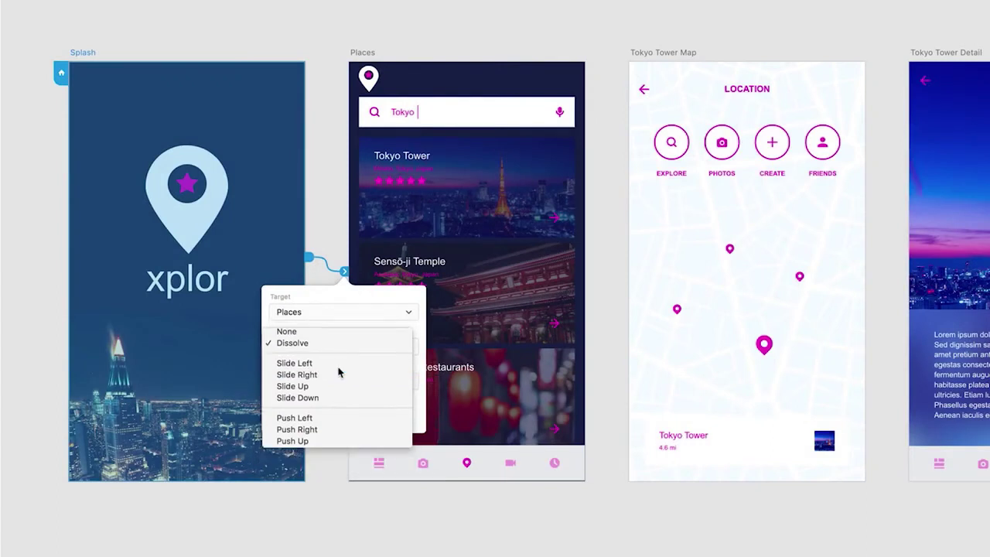
{"action": "left_click", "coordinate": [325, 222]}
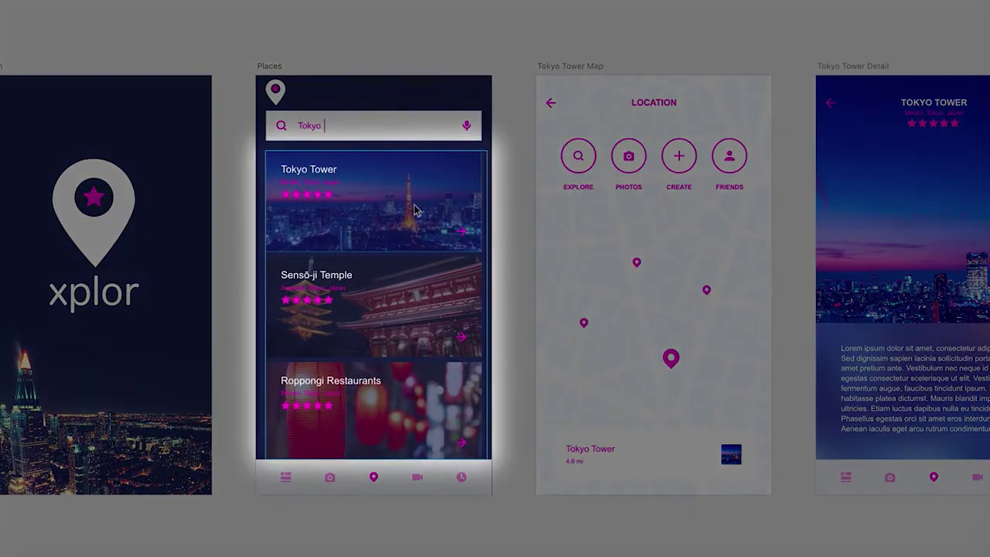
Select only the Tokyo Tower card and wire it to Tokyo Tower Map, keeping Slide Left.
{"action": "left_click", "coordinate": [411, 213]}
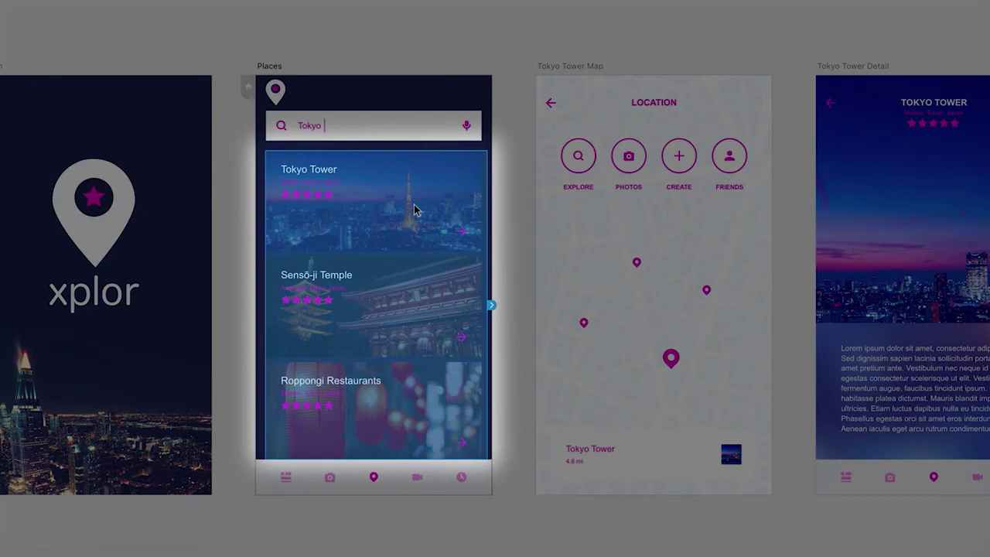
{"action": "double_click", "coordinate": [414, 209]}
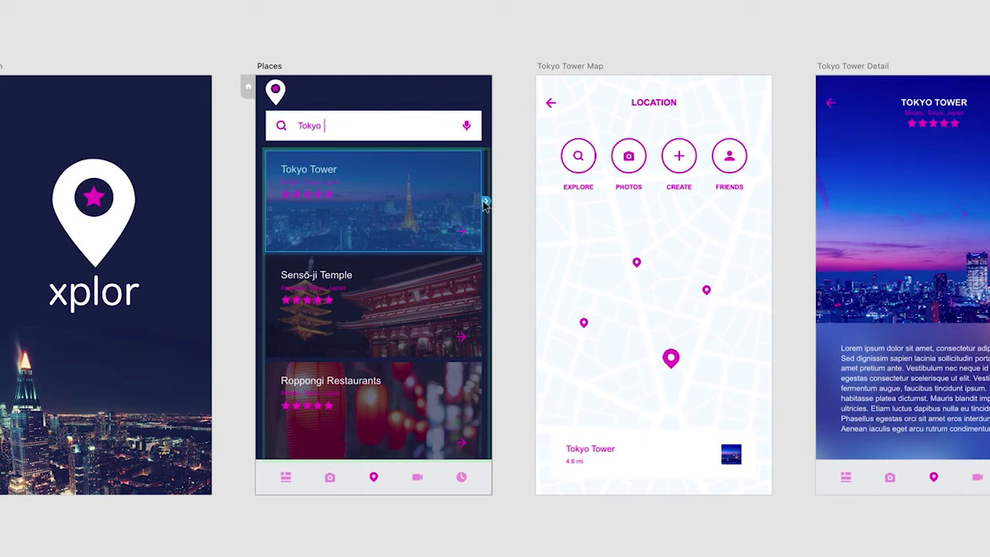
{"action": "left_click_drag", "start_coordinate": [484, 202], "coordinate": [563, 270]}
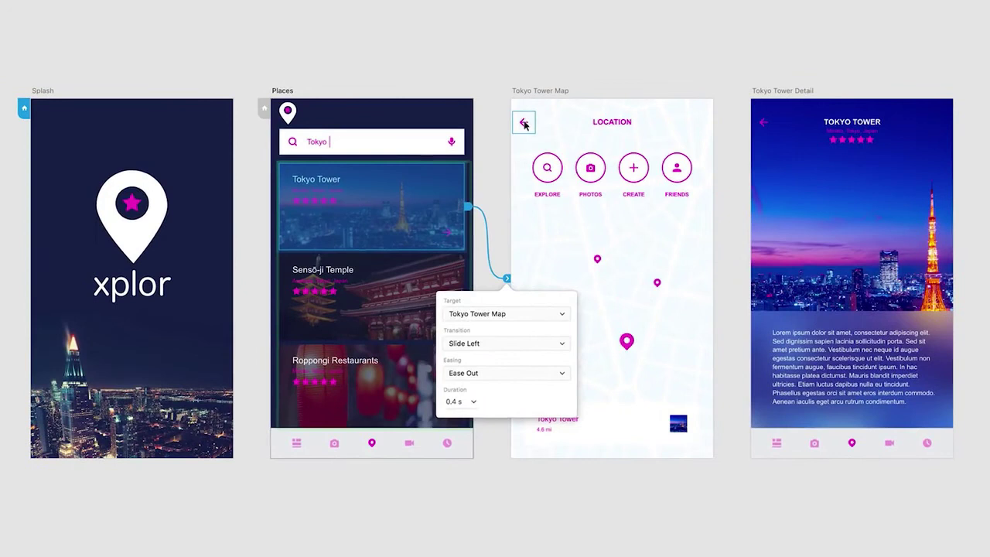
Wire the map's back arrow to Places with Slide Right, and link the Places pin icon to Splash.
{"action": "left_click", "coordinate": [524, 125]}
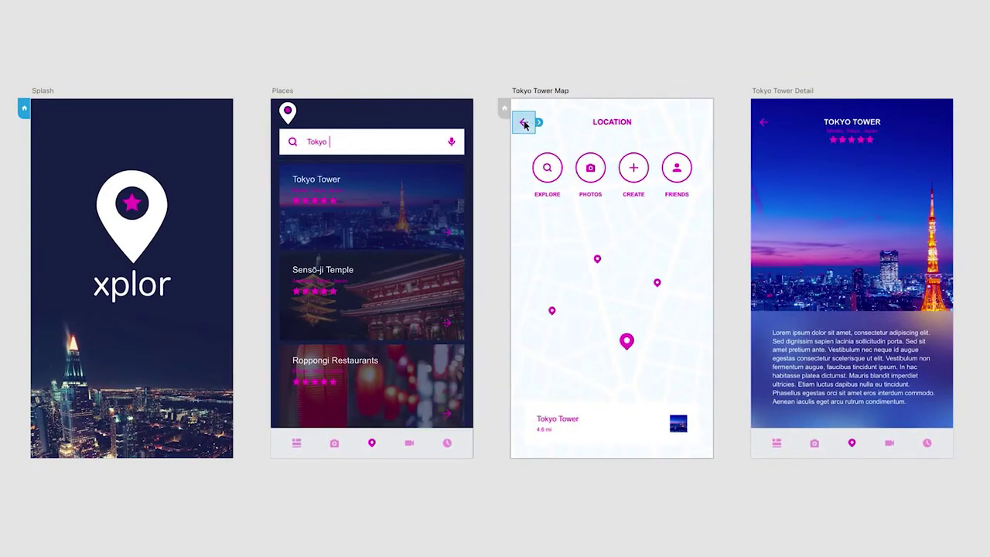
{"action": "left_click_drag", "start_coordinate": [539, 122], "coordinate": [419, 310]}
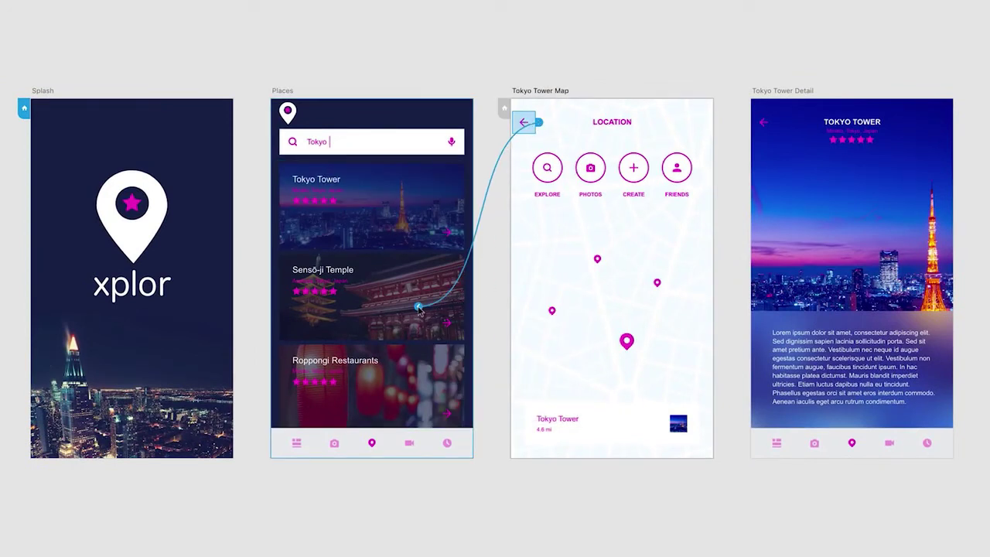
{"action": "left_click_drag", "start_coordinate": [419, 310], "coordinate": [420, 311]}
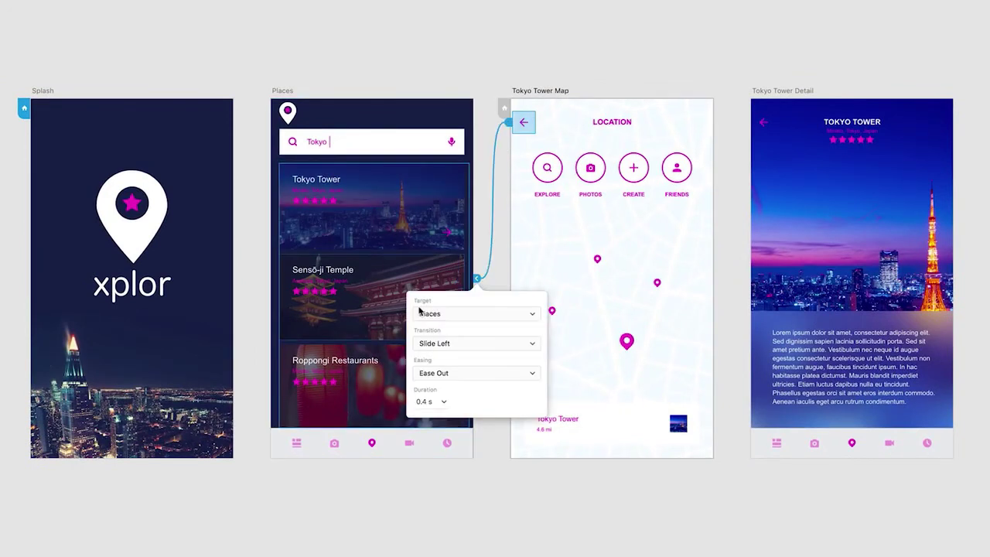
{"action": "left_click", "coordinate": [491, 349]}
{"action": "left_click", "coordinate": [493, 353]}
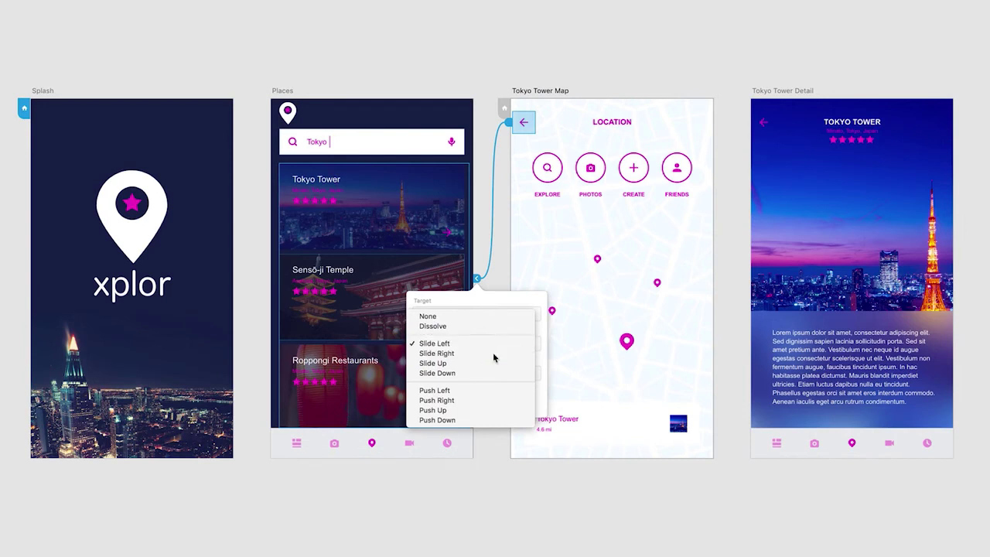
{"action": "left_click", "coordinate": [420, 184]}
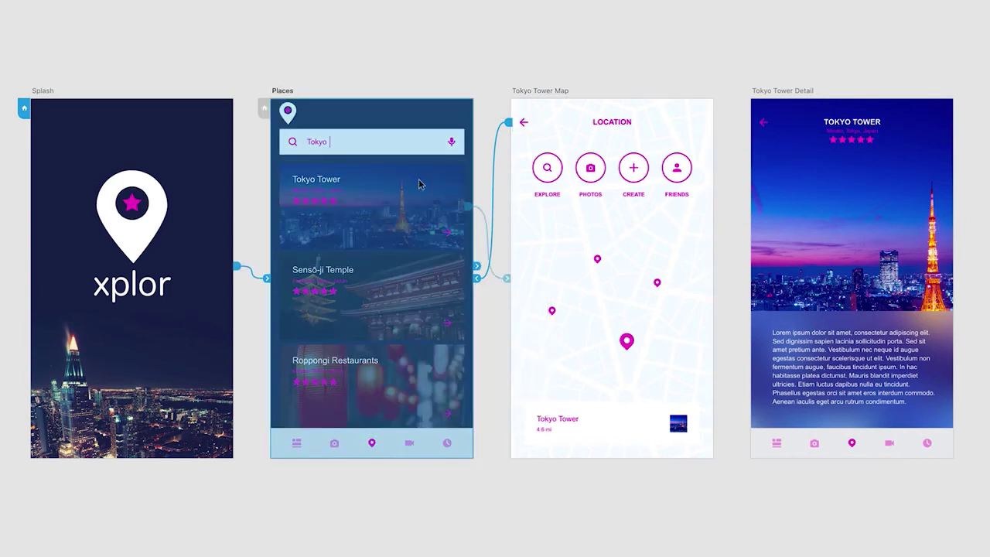
{"action": "left_click", "coordinate": [286, 115]}
{"action": "left_click_drag", "start_coordinate": [300, 114], "coordinate": [219, 288]}
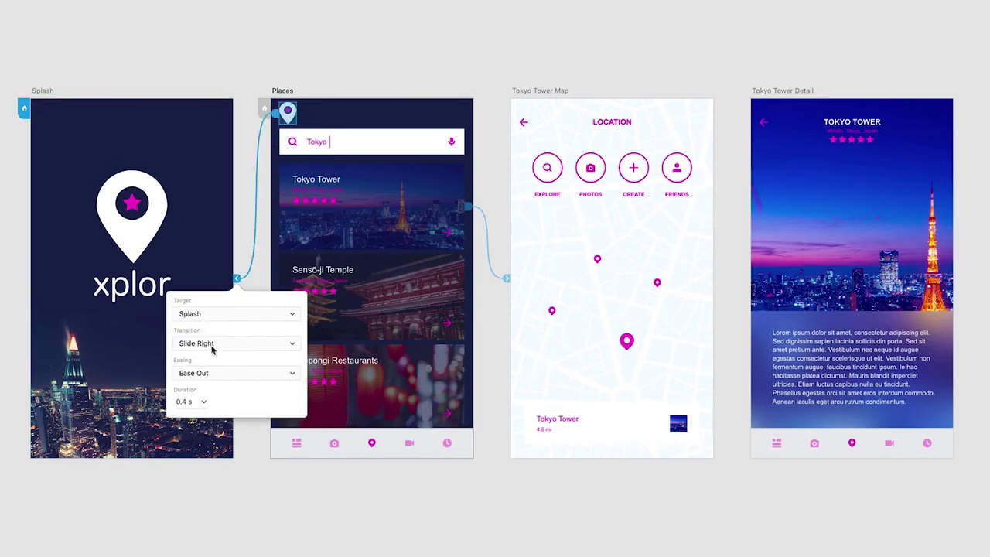
Preview the prototype, clicking from Splash to Places, Tokyo Tower Map, and back to Splash.
{"action": "left_click", "coordinate": [389, 39]}
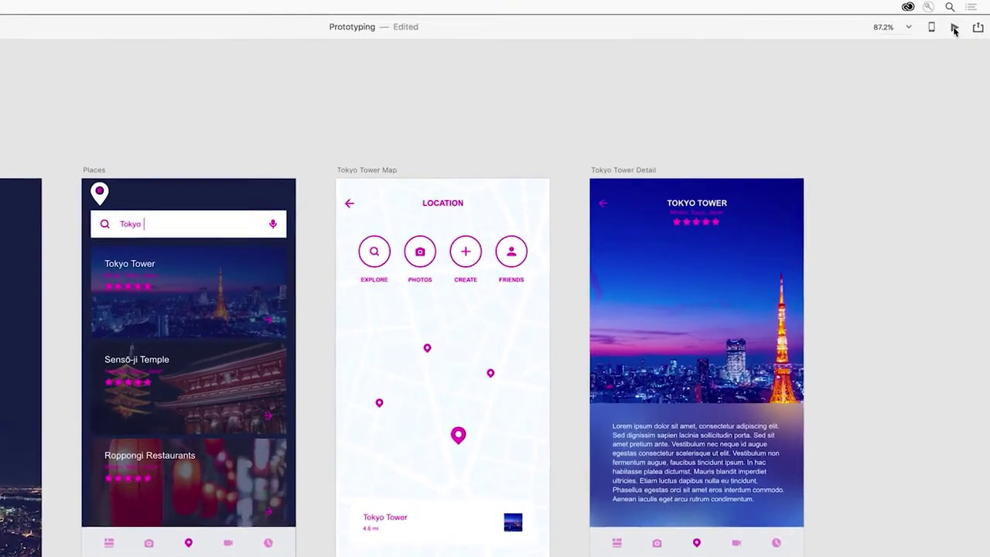
{"action": "left_click", "coordinate": [960, 24]}
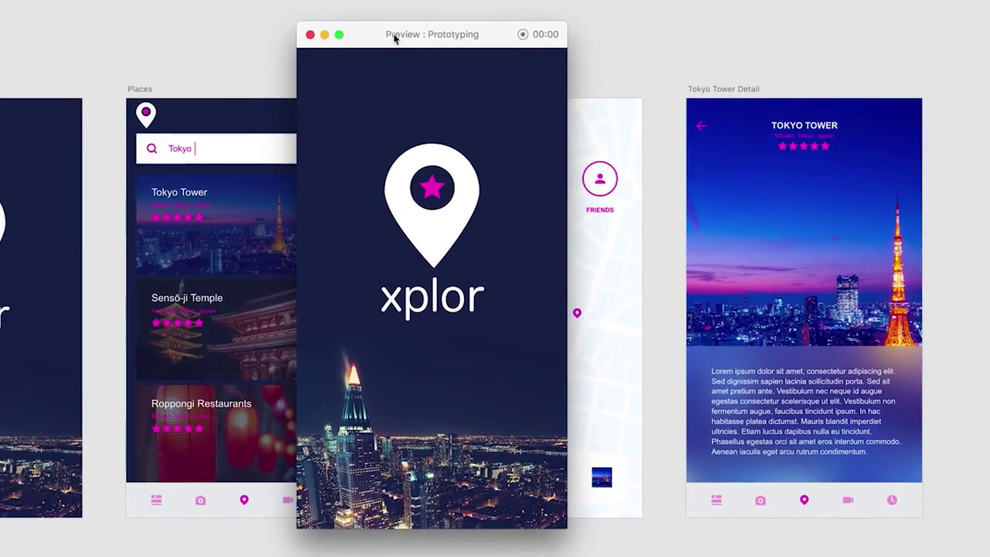
{"action": "left_click_drag", "start_coordinate": [395, 38], "coordinate": [470, 44]}
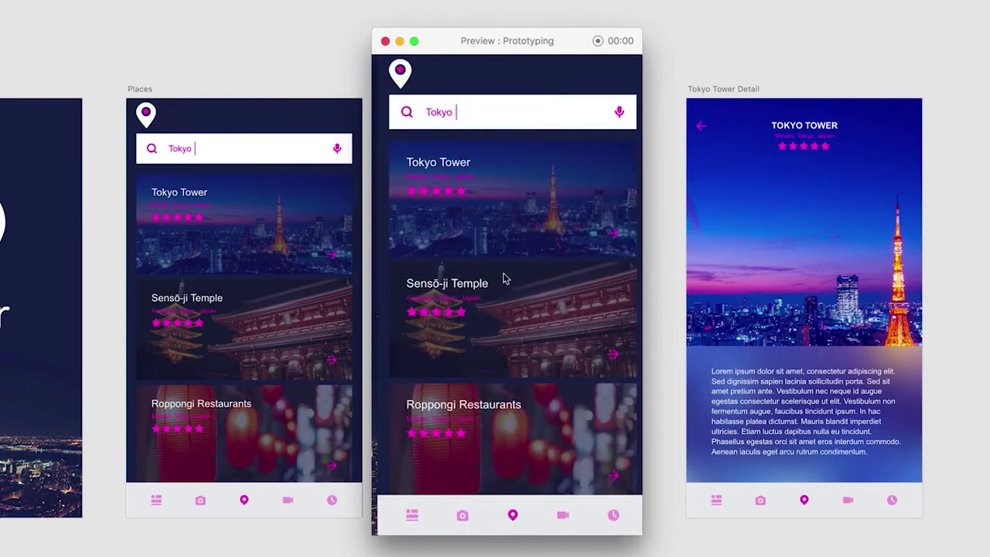
{"action": "left_click", "coordinate": [503, 277]}
{"action": "left_click", "coordinate": [539, 174]}
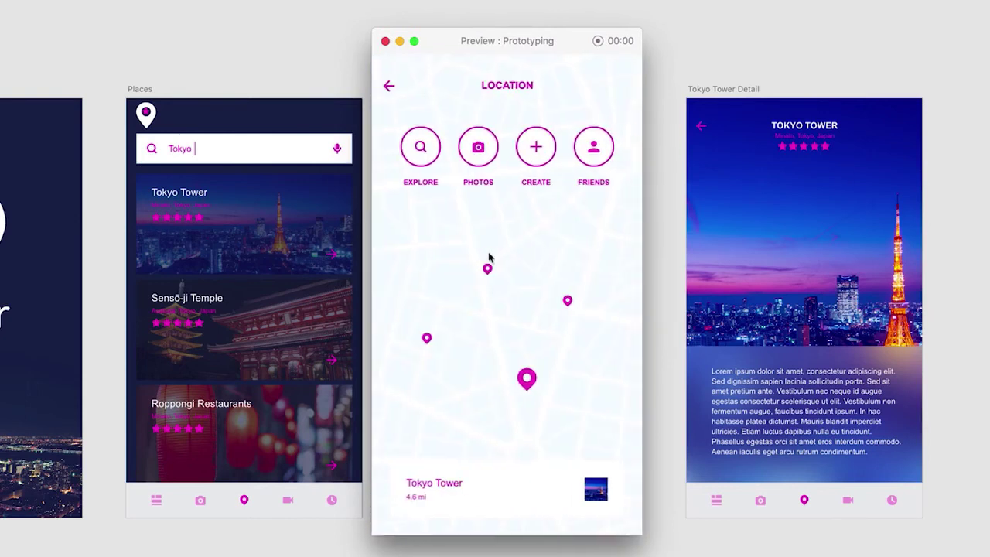
{"action": "left_click", "coordinate": [397, 91]}
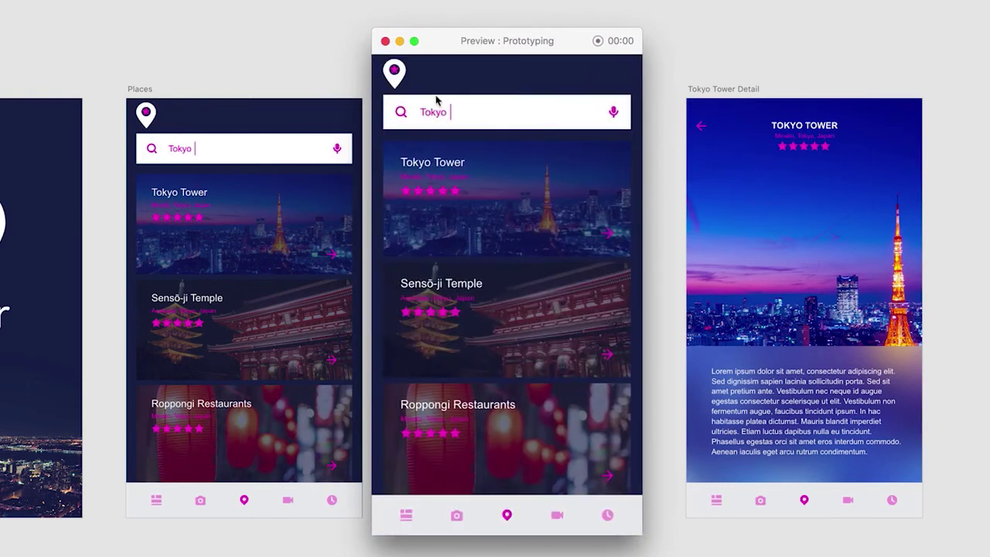
{"action": "left_click", "coordinate": [392, 85]}
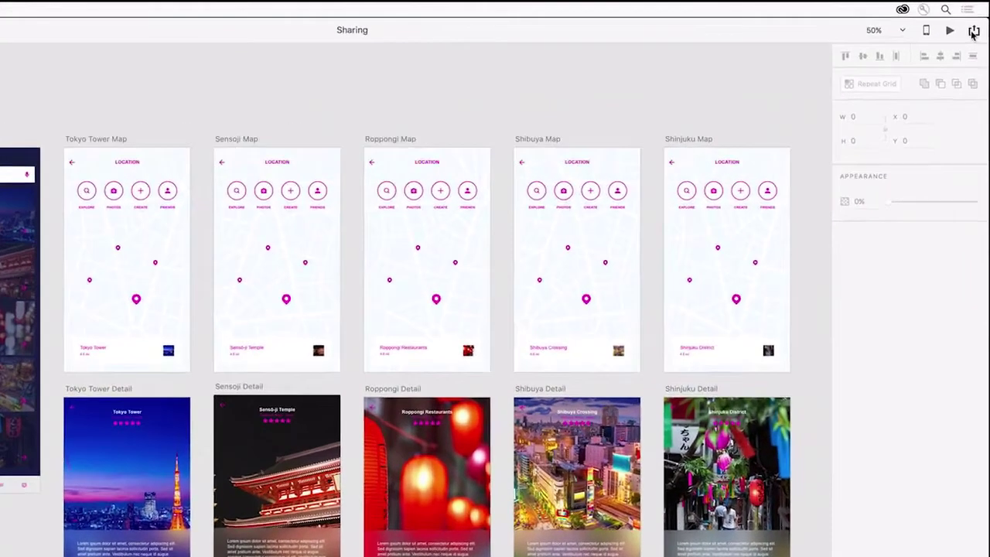
Publish the prototype titled 'Exploring App' and create its public link.
{"action": "left_click", "coordinate": [978, 23]}
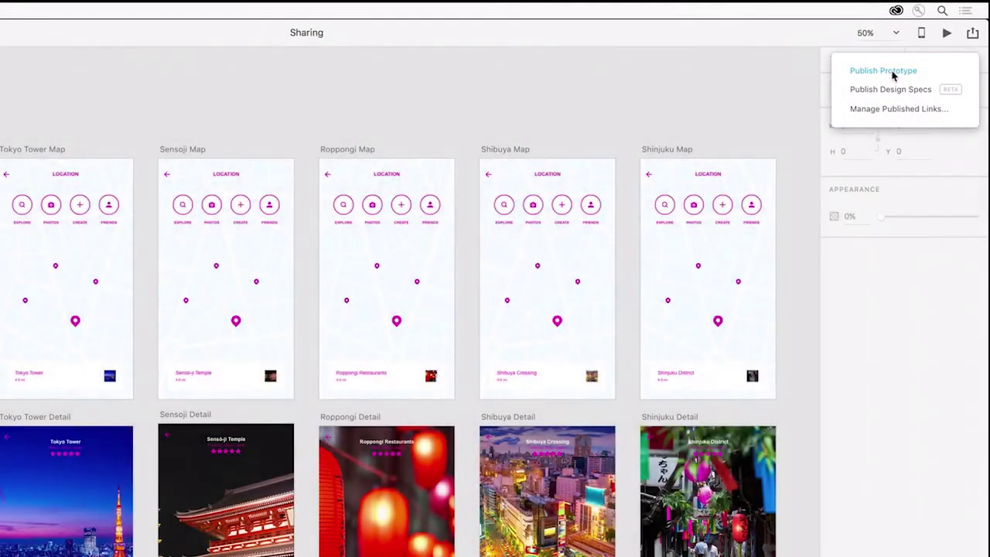
{"action": "left_click", "coordinate": [894, 75]}
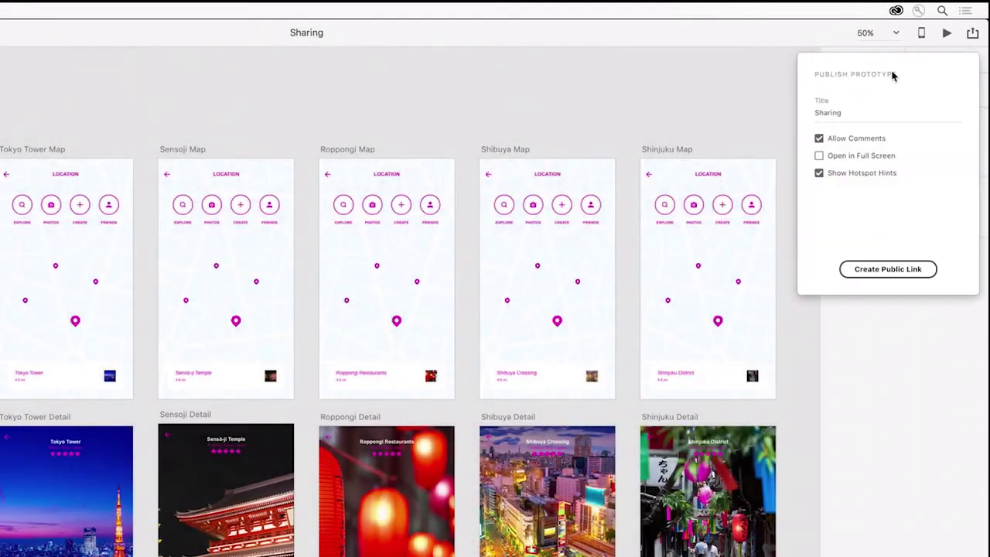
{"action": "left_click", "coordinate": [861, 113]}
{"action": "key", "text": "super+a"}
{"action": "type", "text": "E"}
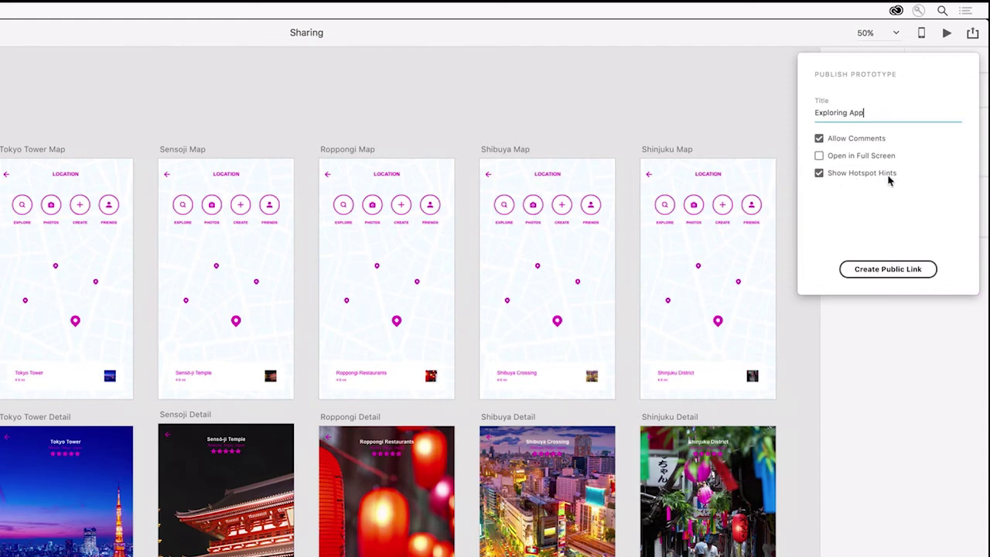
{"action": "left_click", "coordinate": [885, 268]}
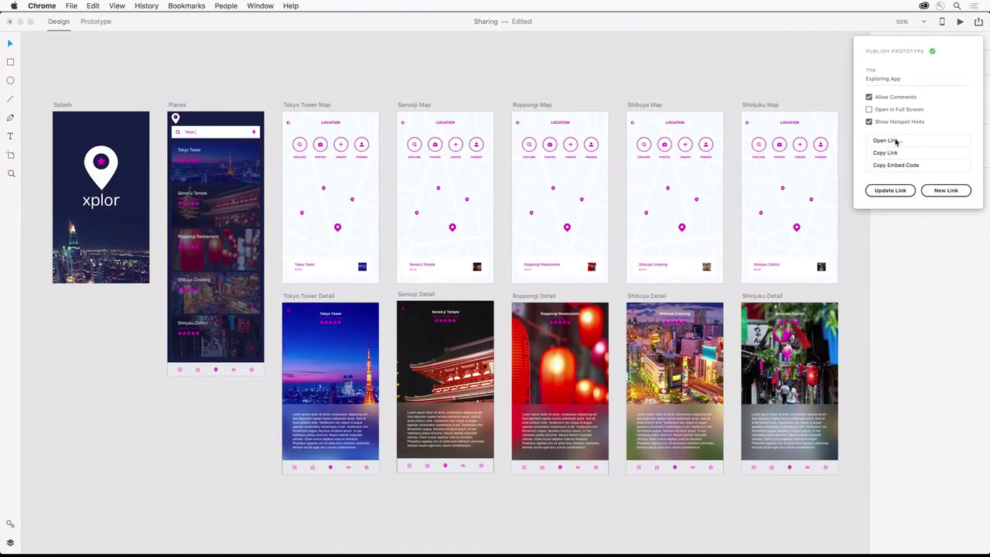
Open the published Exploring App, view the Tokyo Tower map, then go back and open Sensō-ji Temple's map.
{"action": "left_click", "coordinate": [888, 140]}
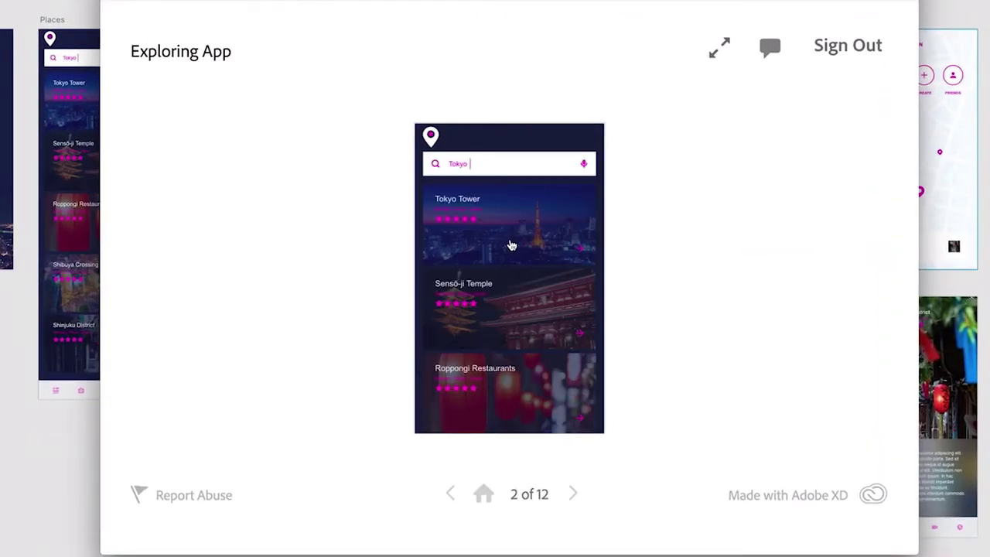
{"action": "left_click", "coordinate": [513, 241]}
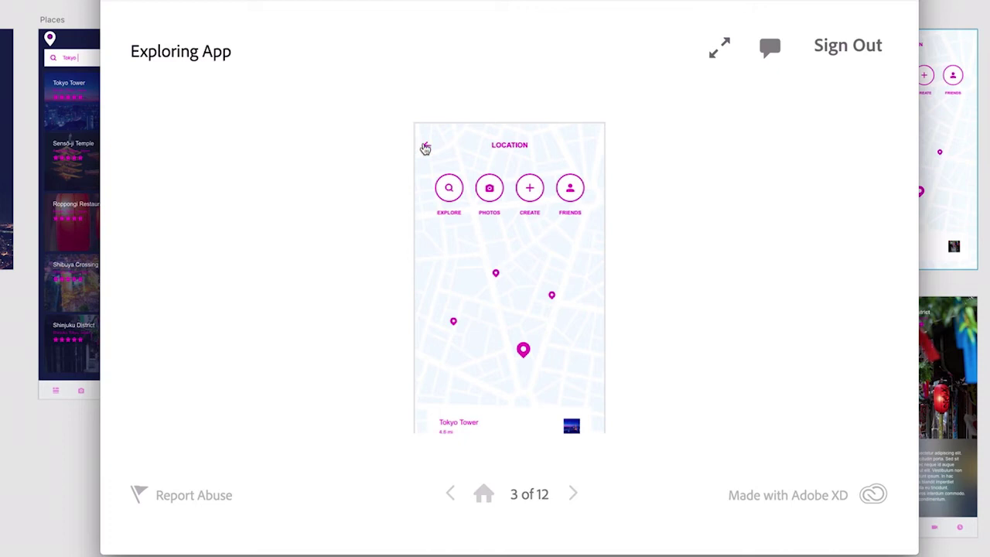
{"action": "left_click", "coordinate": [426, 146]}
{"action": "left_click", "coordinate": [500, 304]}
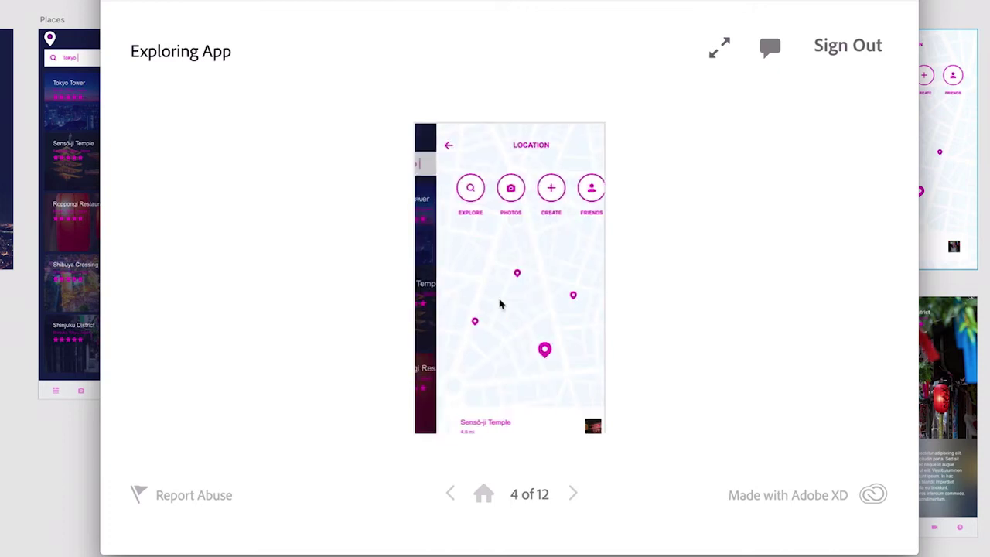
{"action": "left_click", "coordinate": [520, 248]}
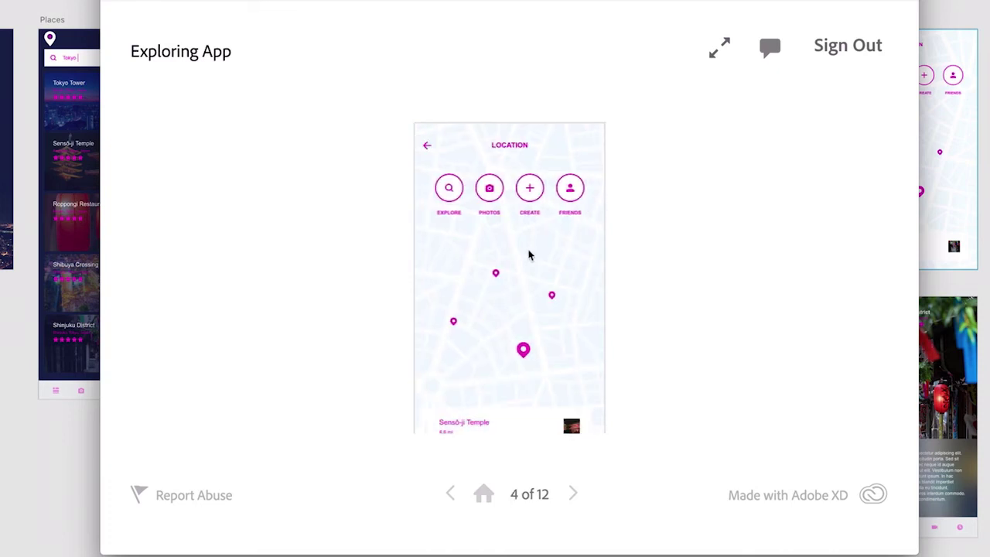